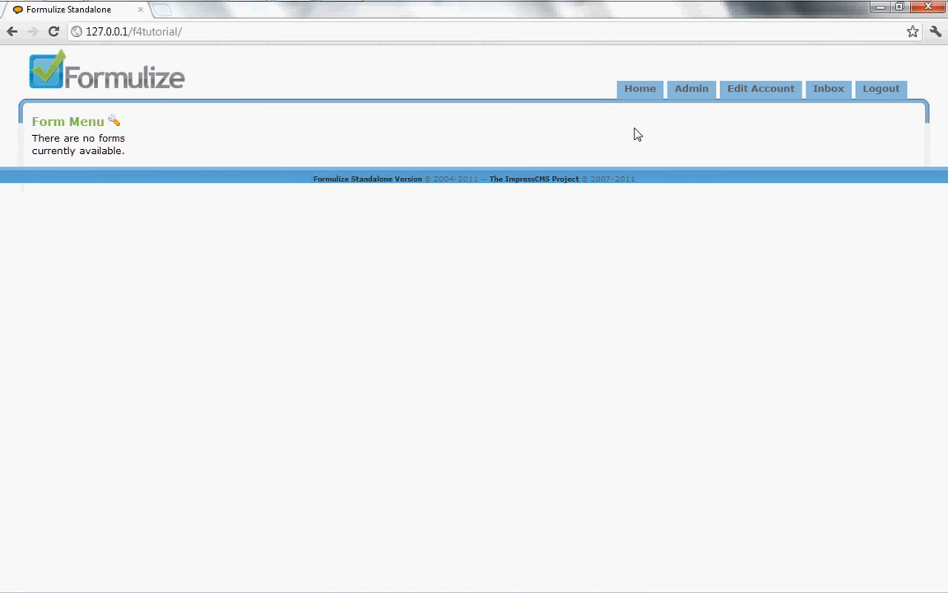
Go to the admin area and open the Groups page under System > Users and Groups
left_click(693, 96)
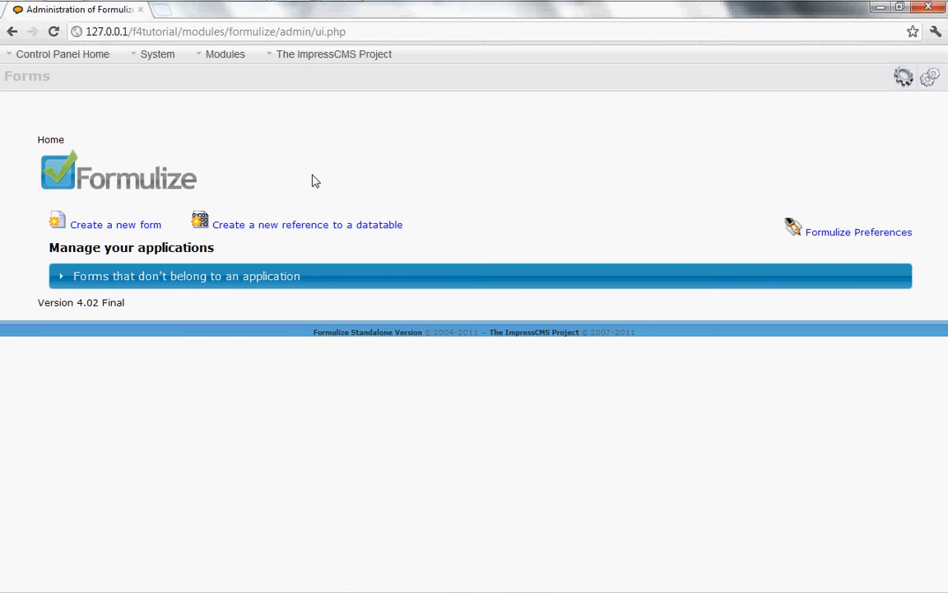
mouse_move(159, 61)
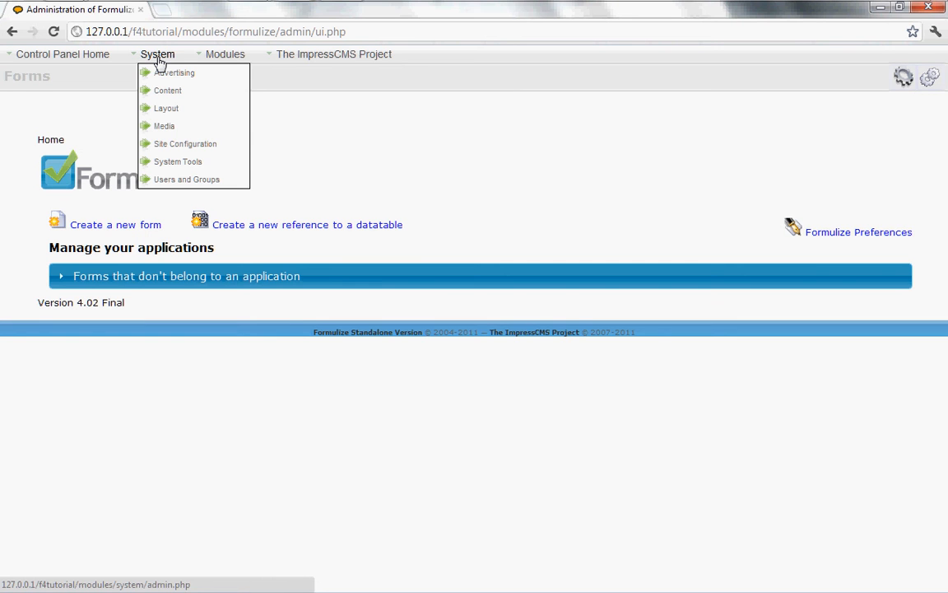
mouse_move(159, 182)
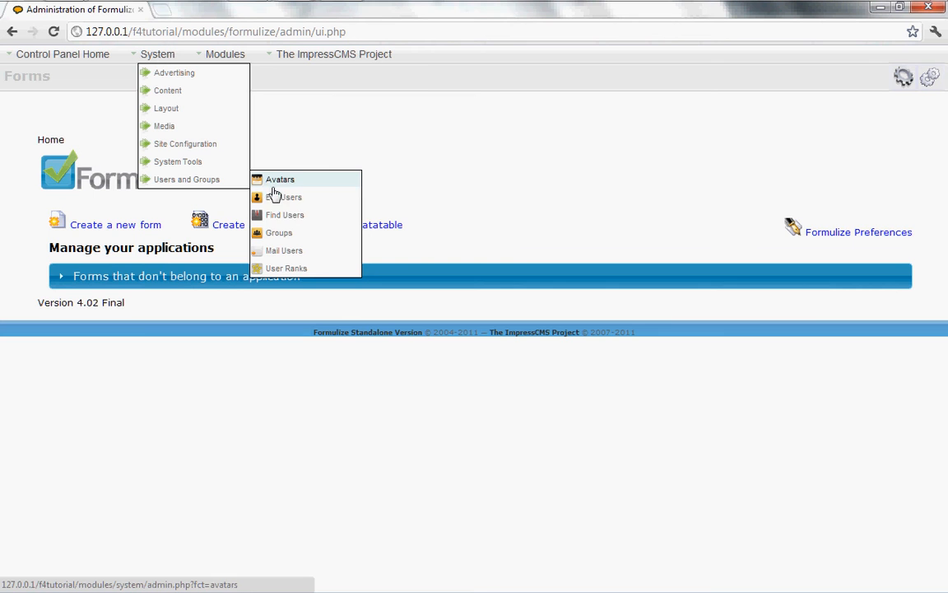
left_click(278, 234)
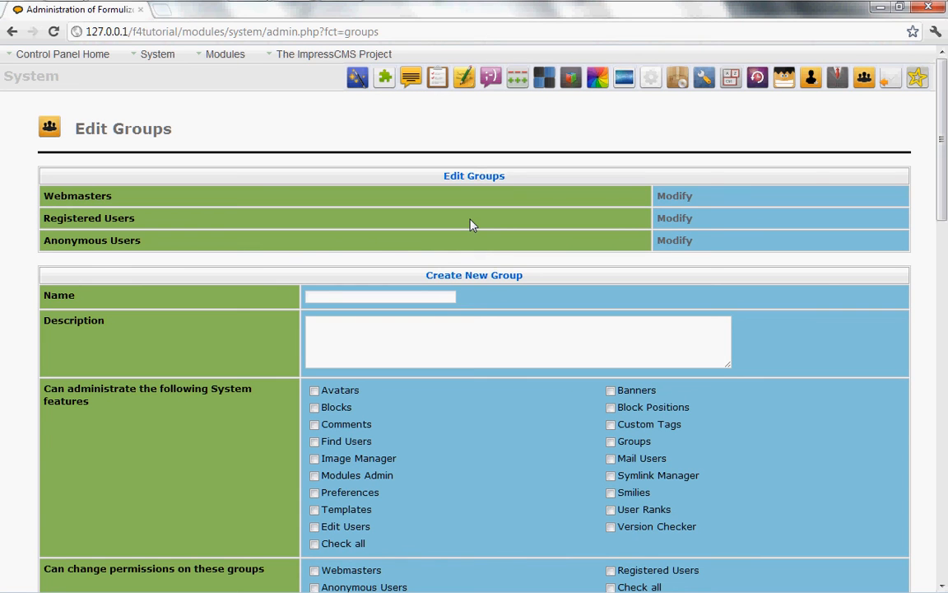
Create a new group named Volunteers
left_click(320, 299)
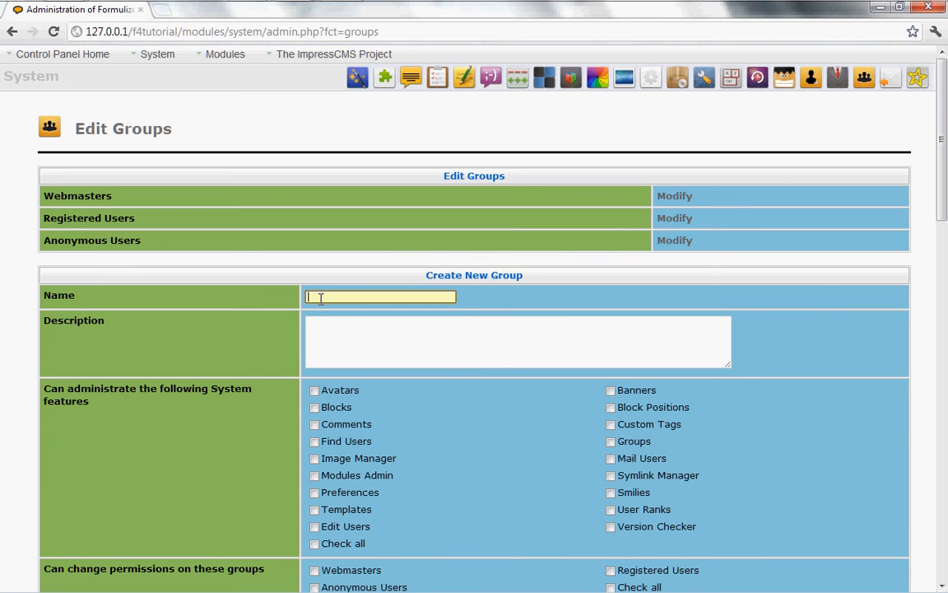
type("Volun")
key("Down")
key("Return")
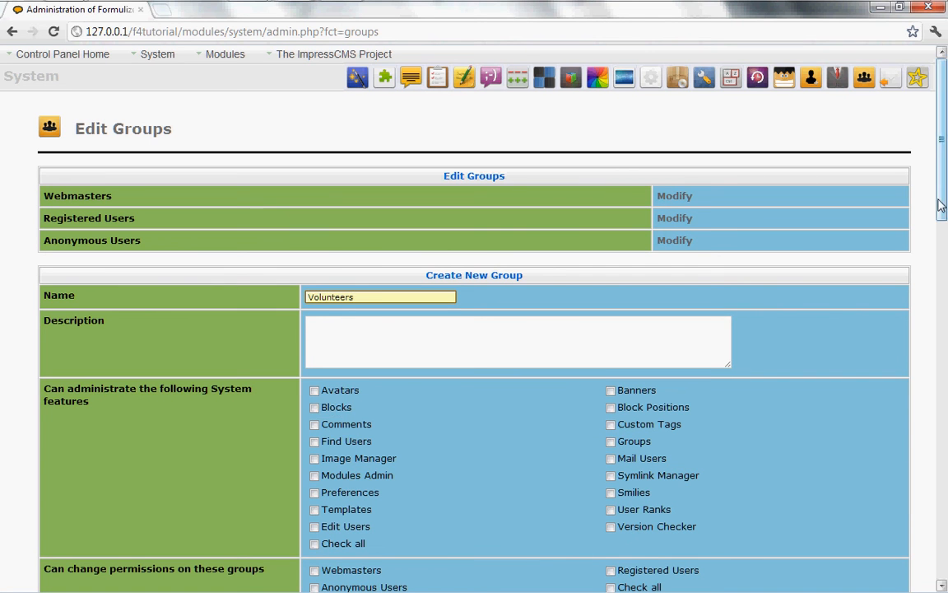
left_click_drag(942, 210, 944, 574)
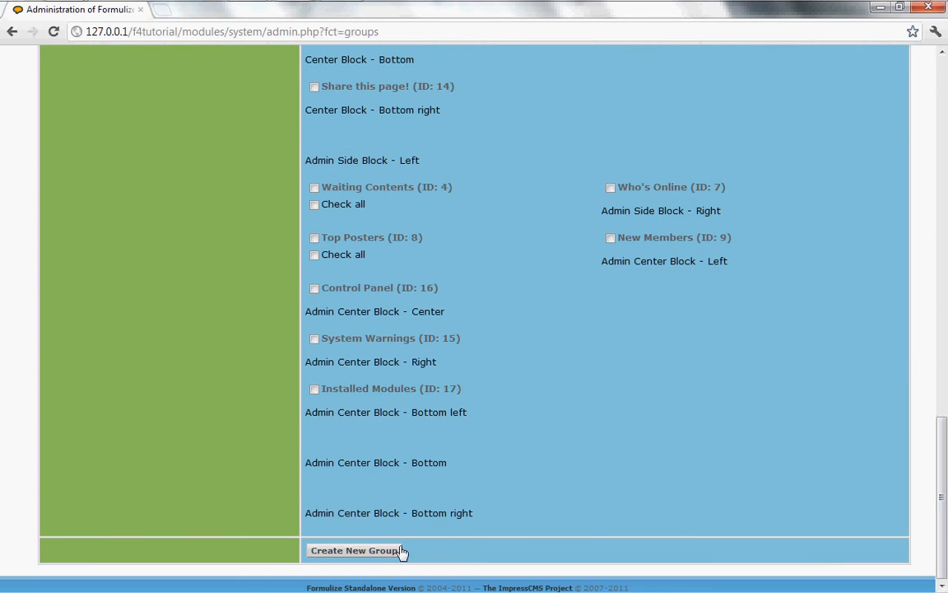
left_click(349, 556)
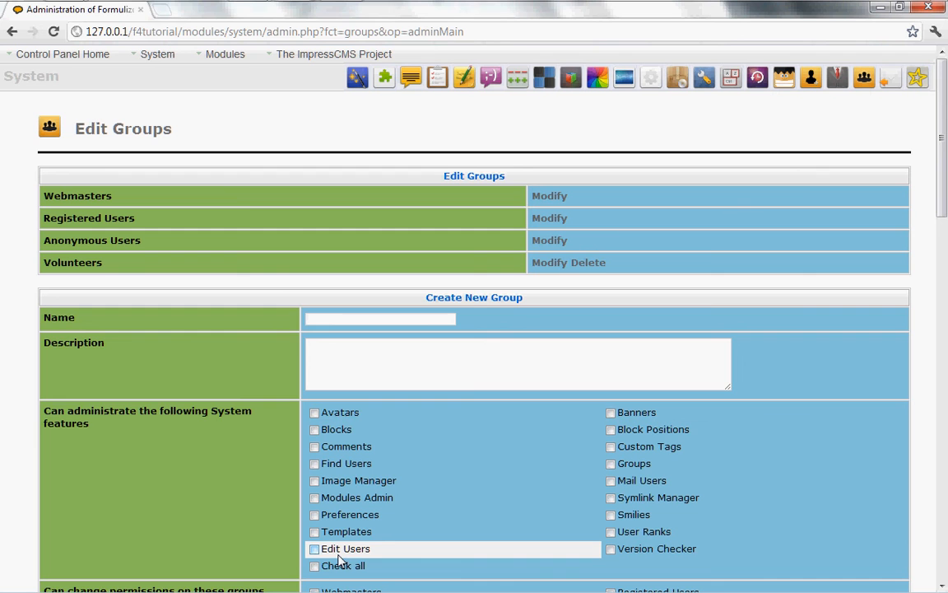
Create a second group named Rangers, leaving its description blank
left_click(350, 318)
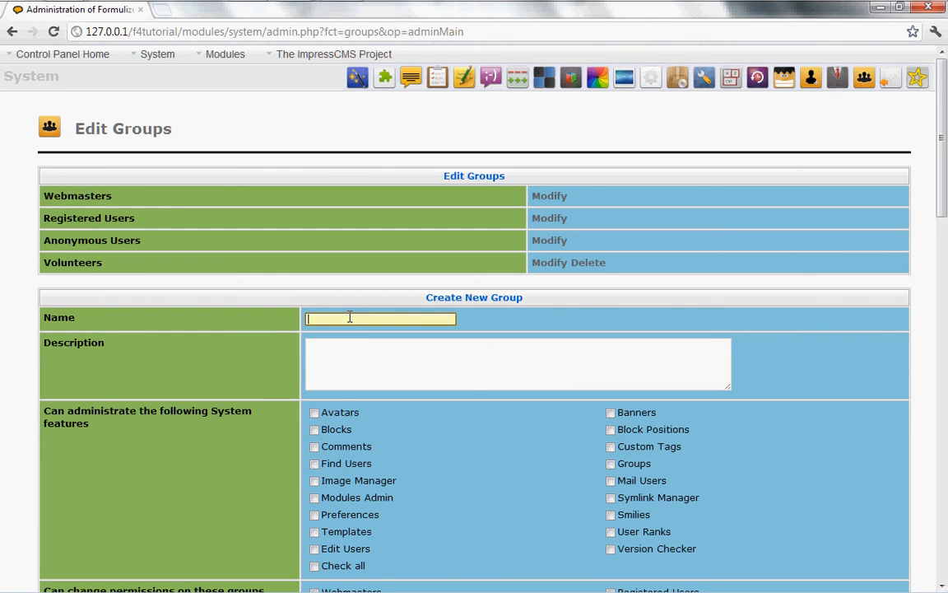
type("Rangers")
key("Down")
left_click(517, 330)
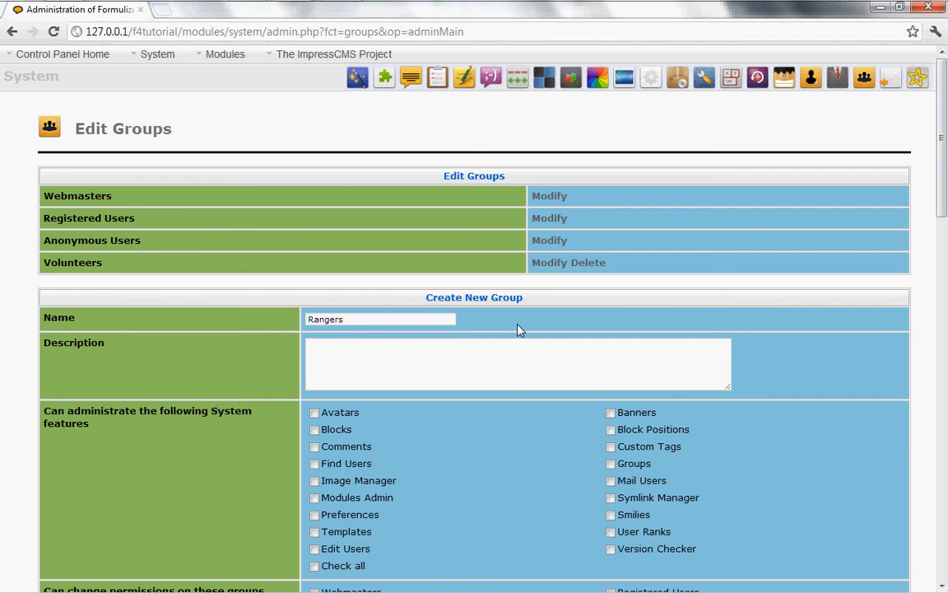
left_click(382, 364)
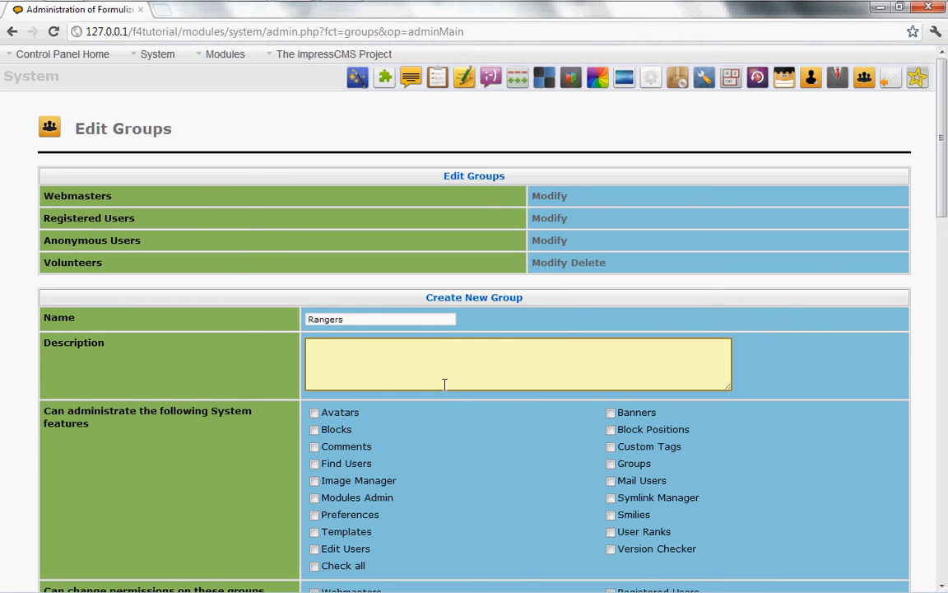
scroll(493, 488, "down", 10)
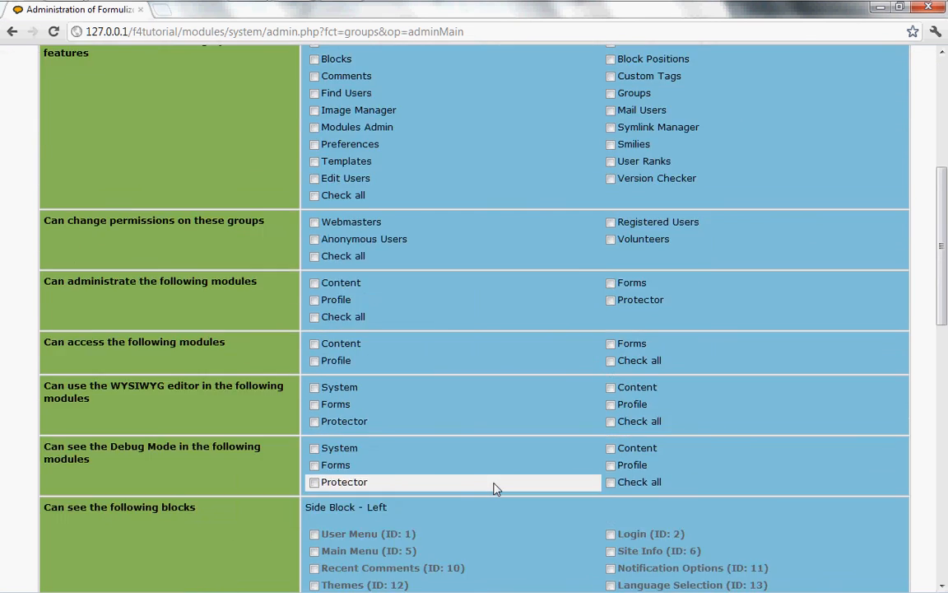
scroll(494, 489, "down", 5)
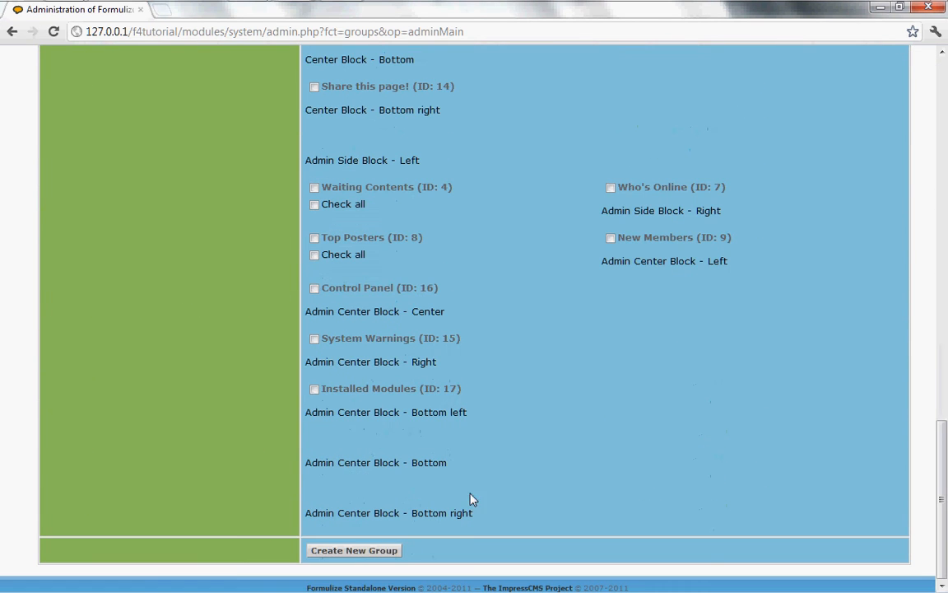
left_click(362, 551)
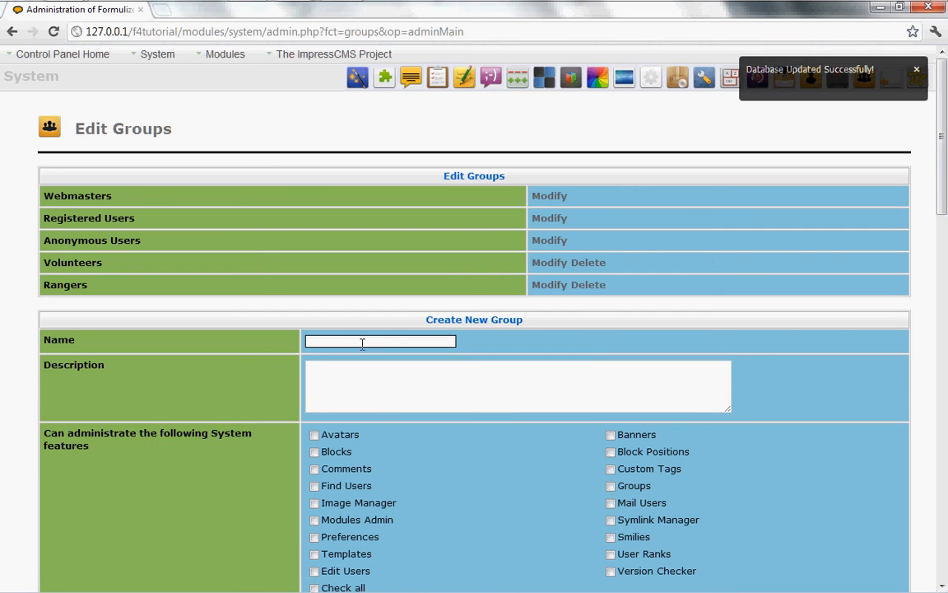
Create a third group named Supervisors
left_click(347, 341)
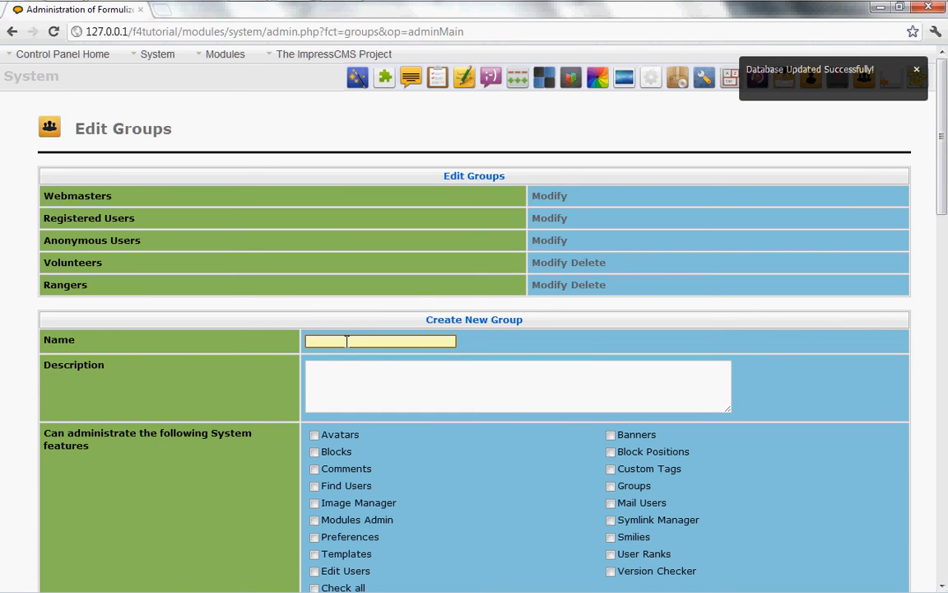
type("Supervisors")
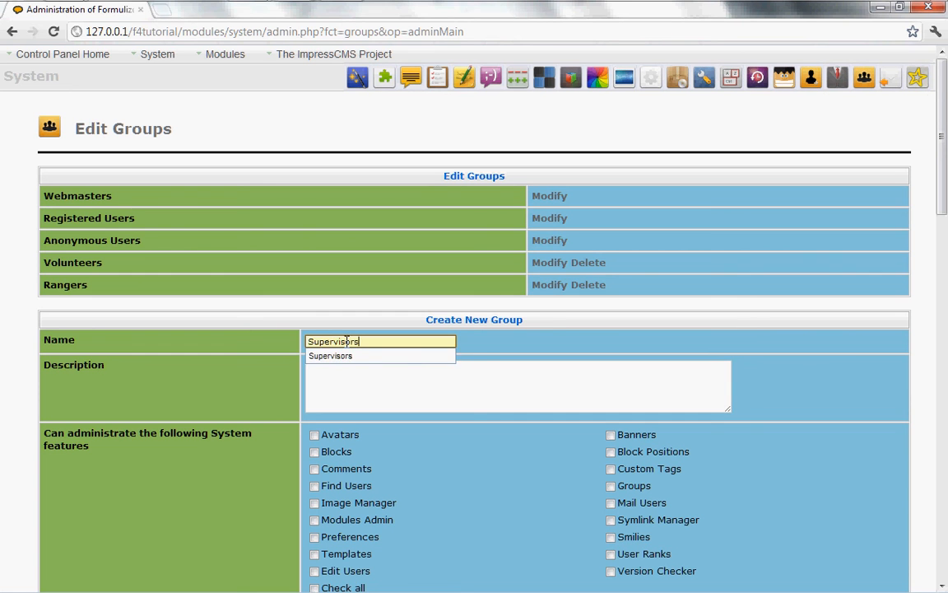
left_click(515, 346)
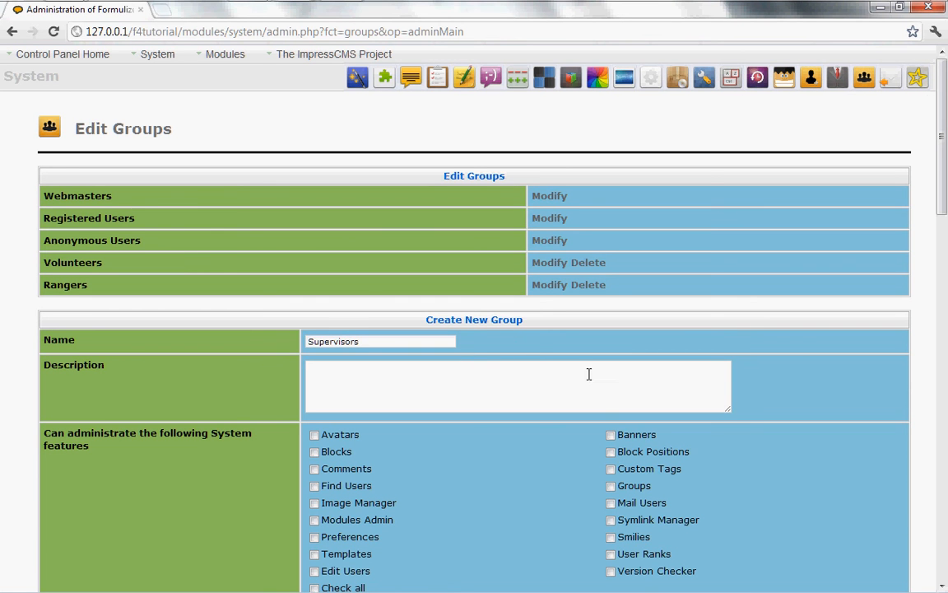
scroll(527, 493, "down", 3)
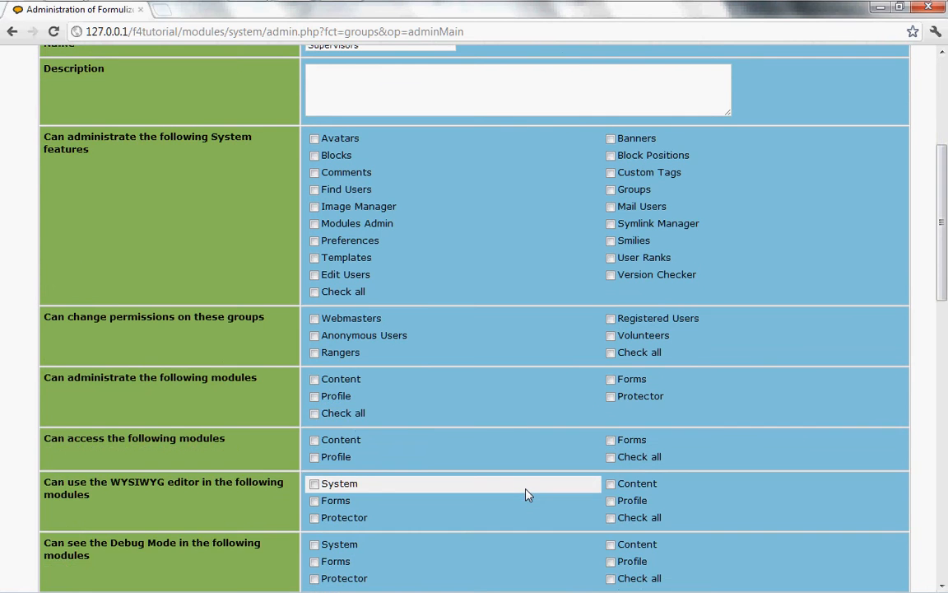
scroll(528, 494, "down", 10)
scroll(528, 494, "down", 2)
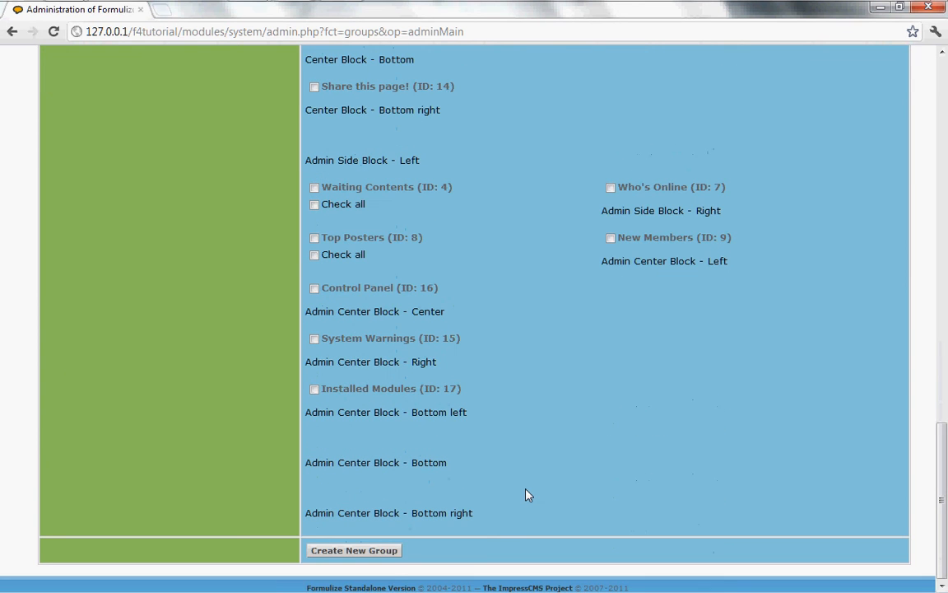
left_click(350, 552)
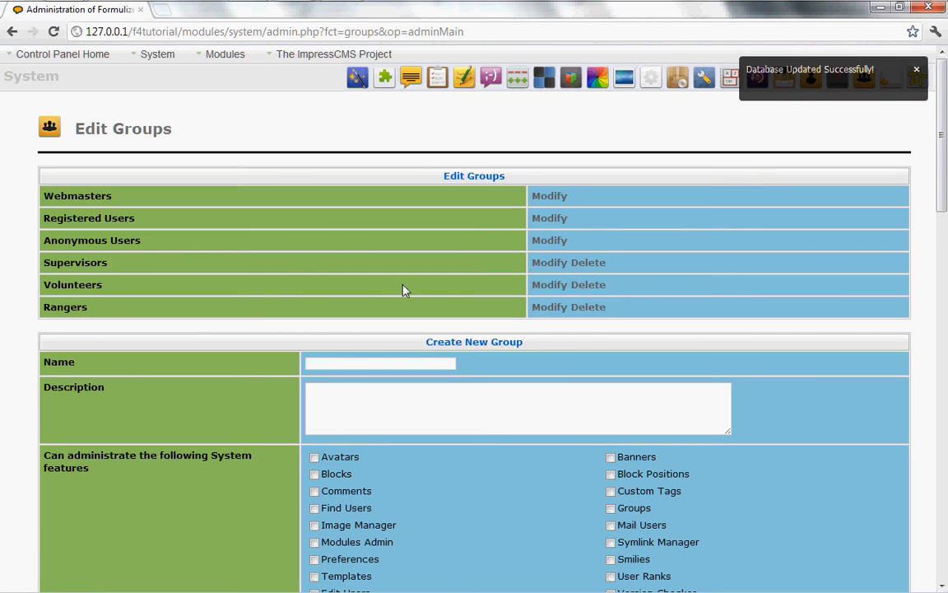
Open the Edit Users page under System > Users and Groups
mouse_move(157, 55)
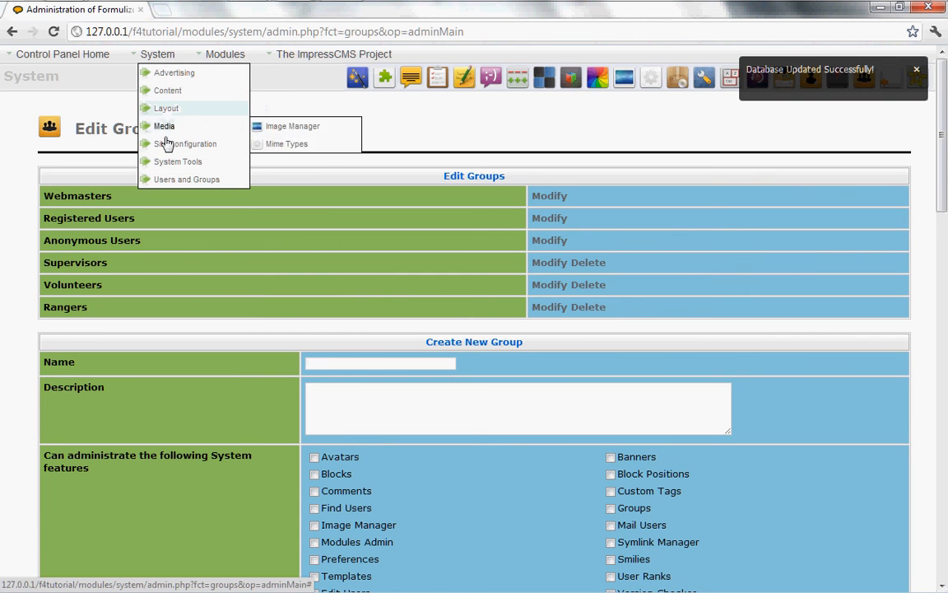
mouse_move(165, 180)
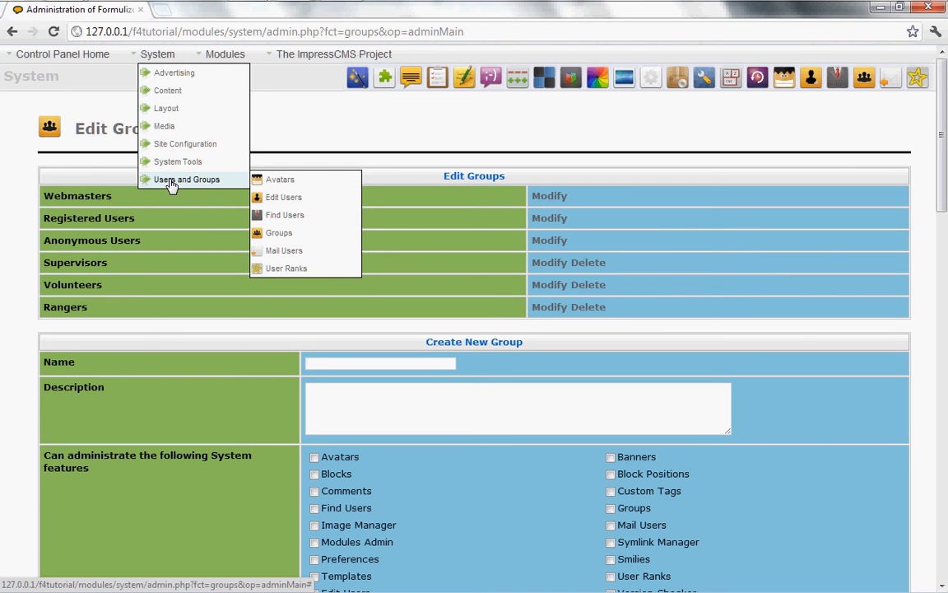
left_click(278, 202)
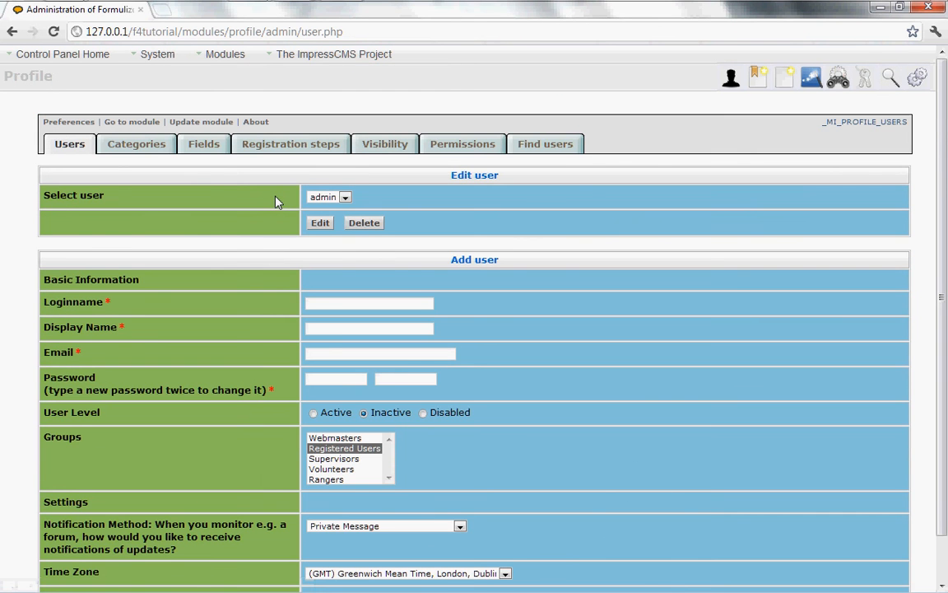
Enter the new user's name as both the login name and display name
left_click(334, 201)
left_click(328, 304)
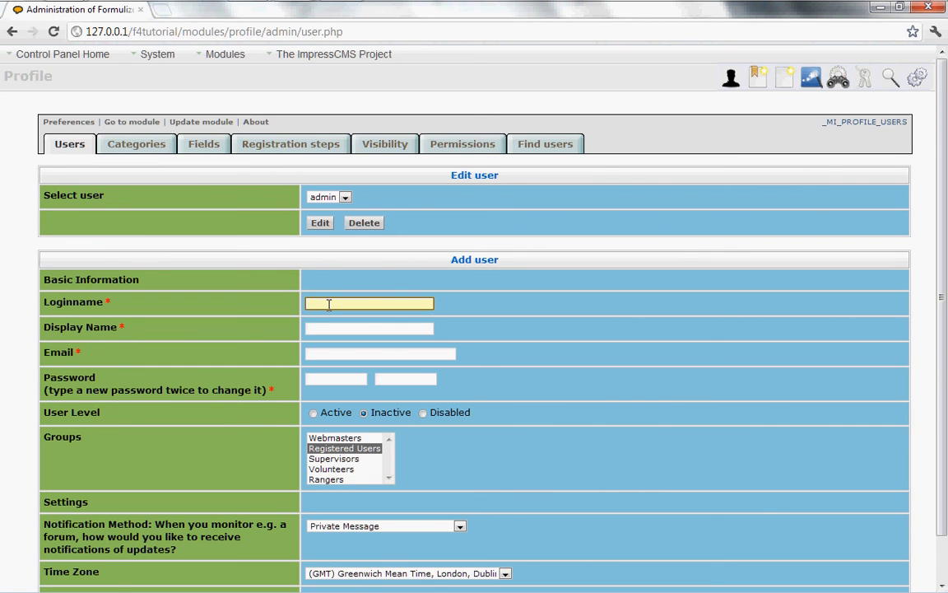
type("V")
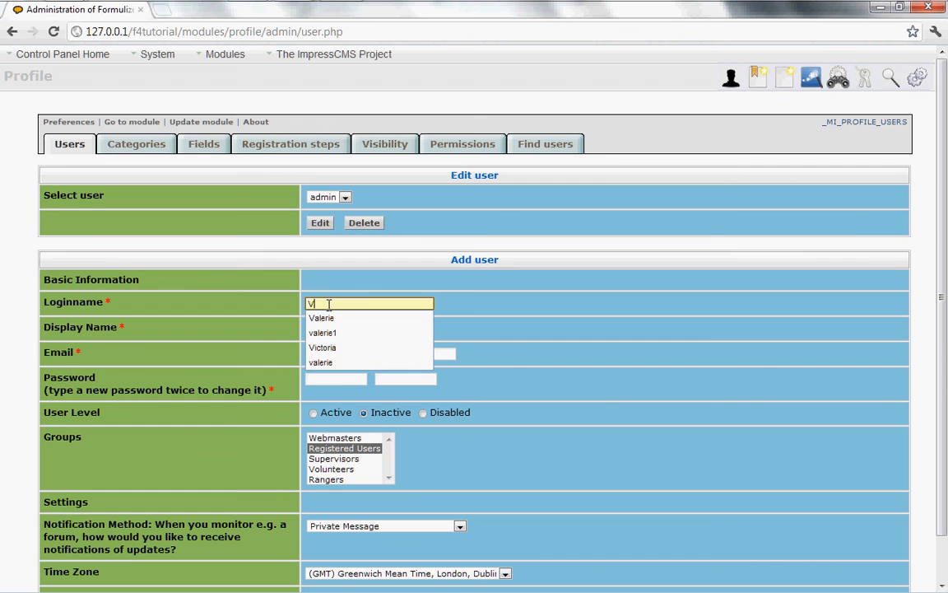
type("alerie")
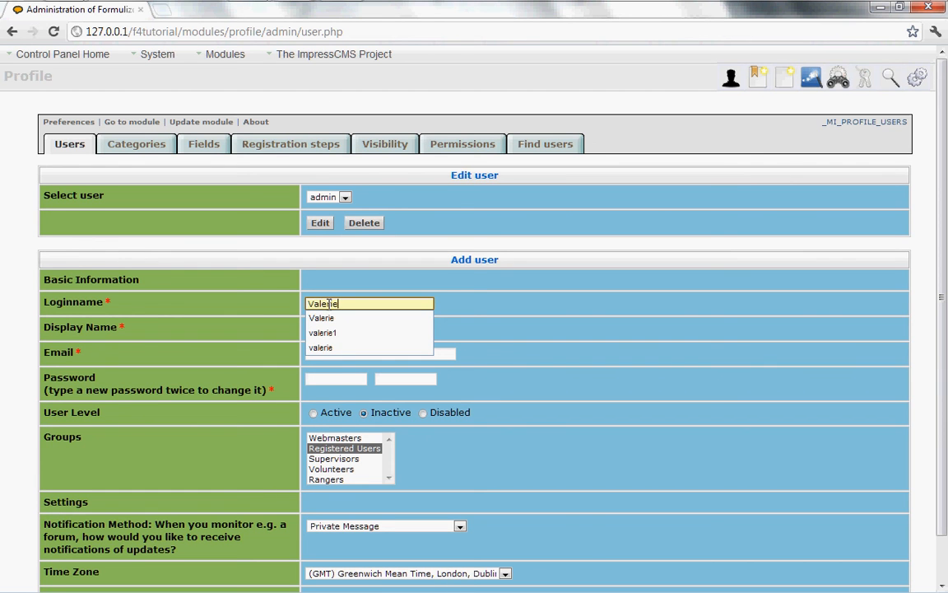
left_click(341, 329)
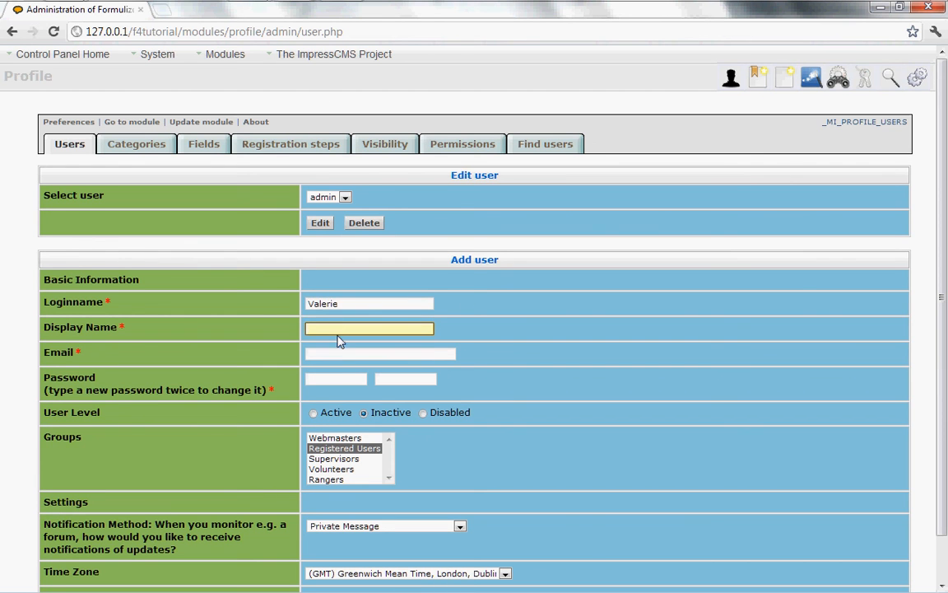
type("Valerie")
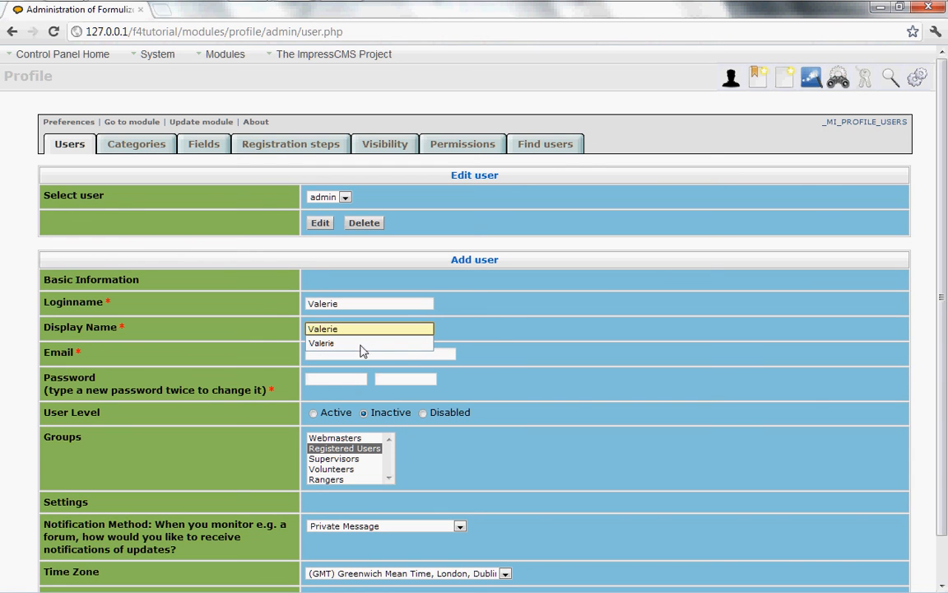
left_click(507, 311)
Fill in the user's e-mail address and enter the account password in both password boxes
left_click(327, 352)
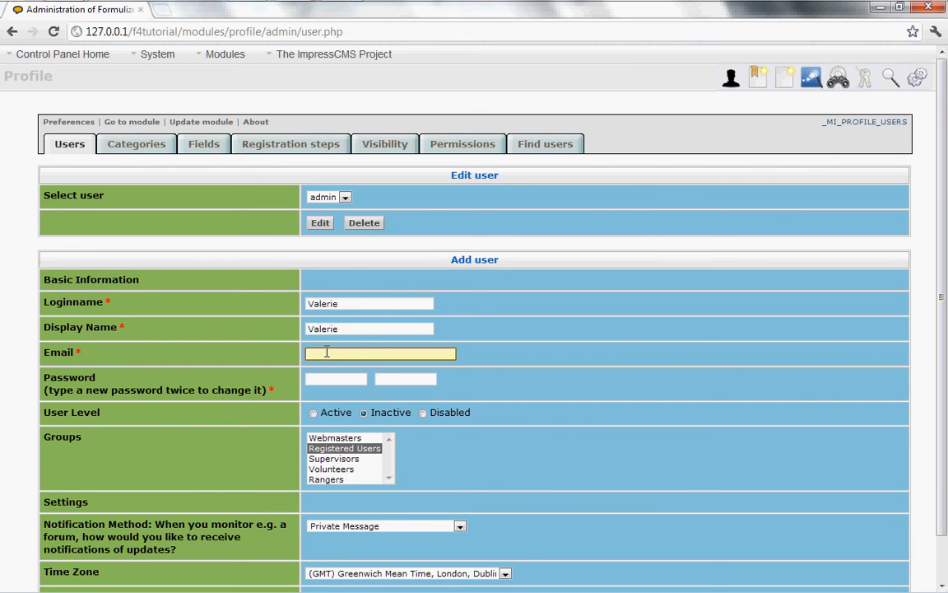
type("val")
key("Down")
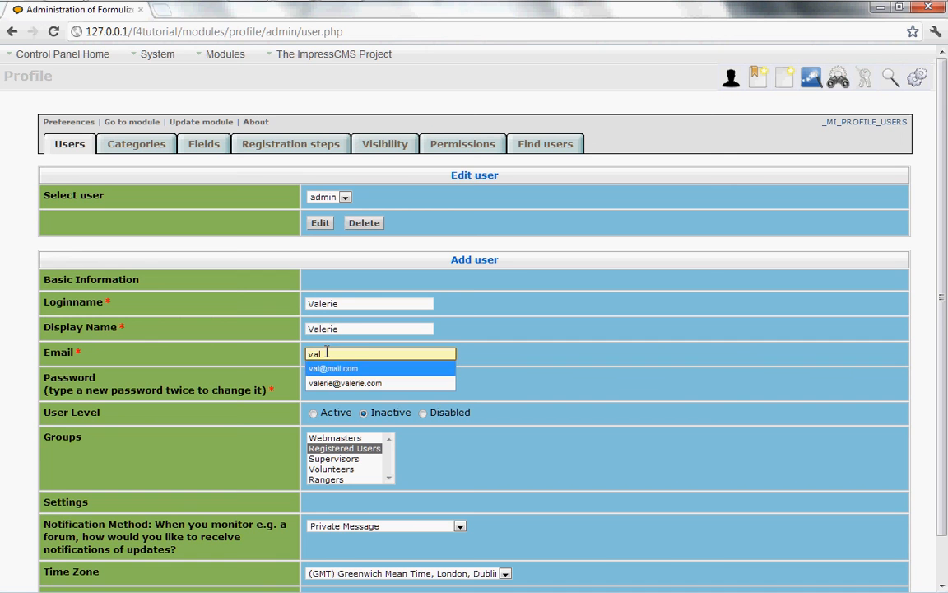
key("Return")
left_click(340, 378)
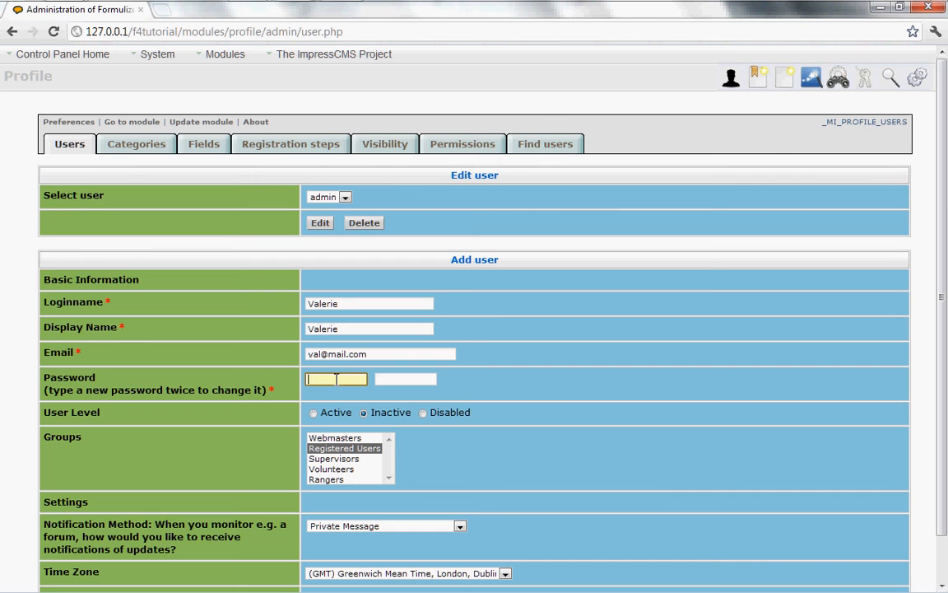
type("12345")
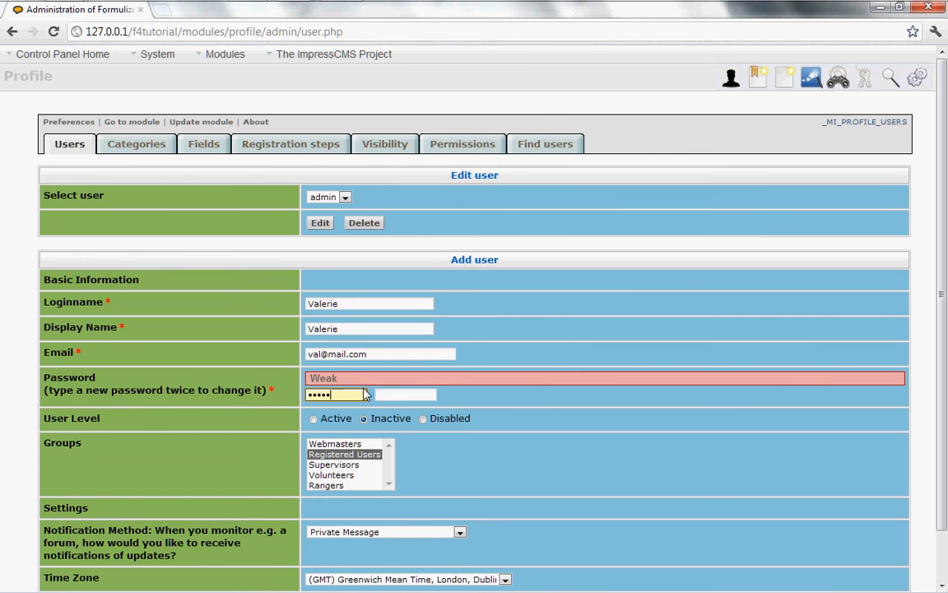
left_click(402, 395)
type("12345")
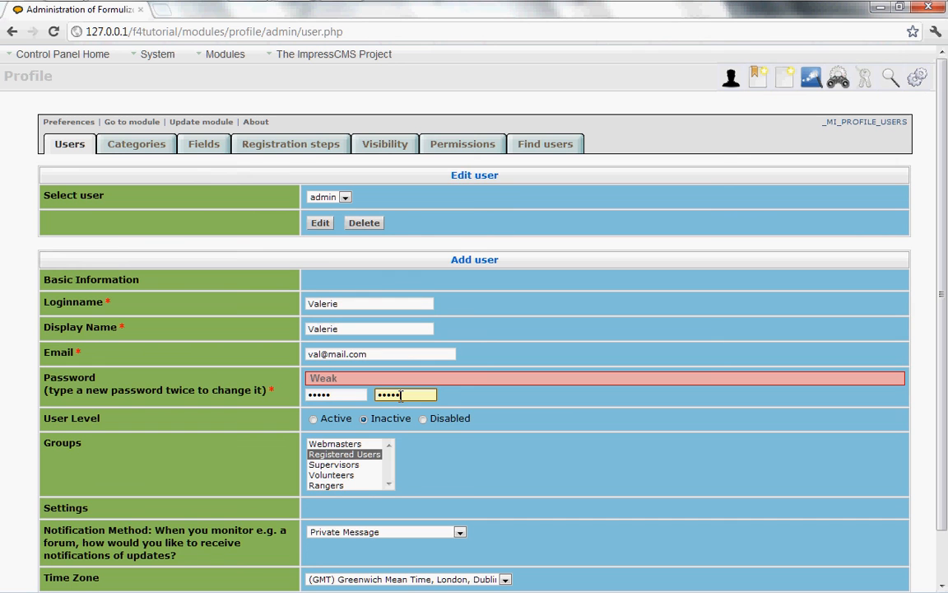
Assign the user to the Registered Users and Volunteers groups and set user level Active
left_click(328, 466)
key("Up")
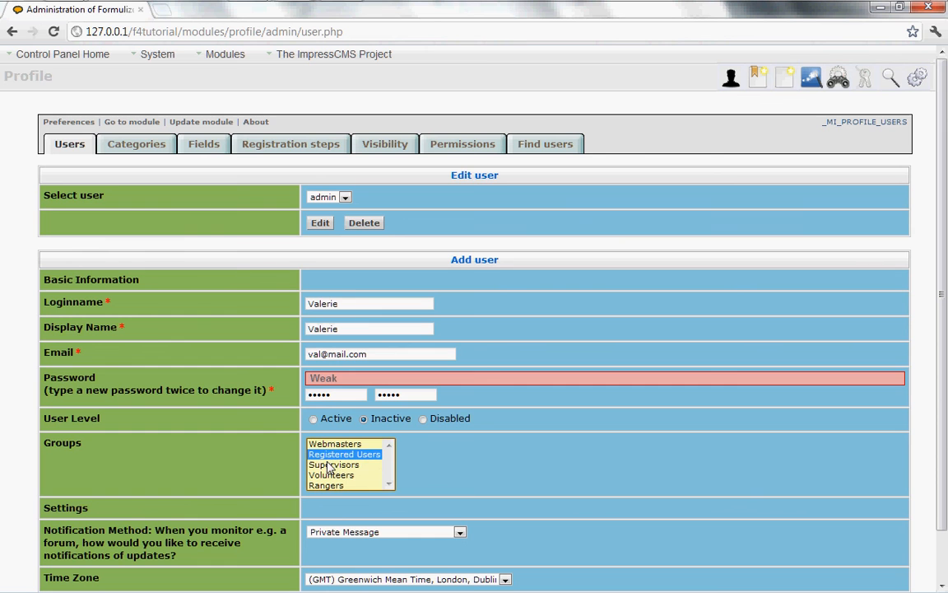
left_click(330, 466, "ctrl")
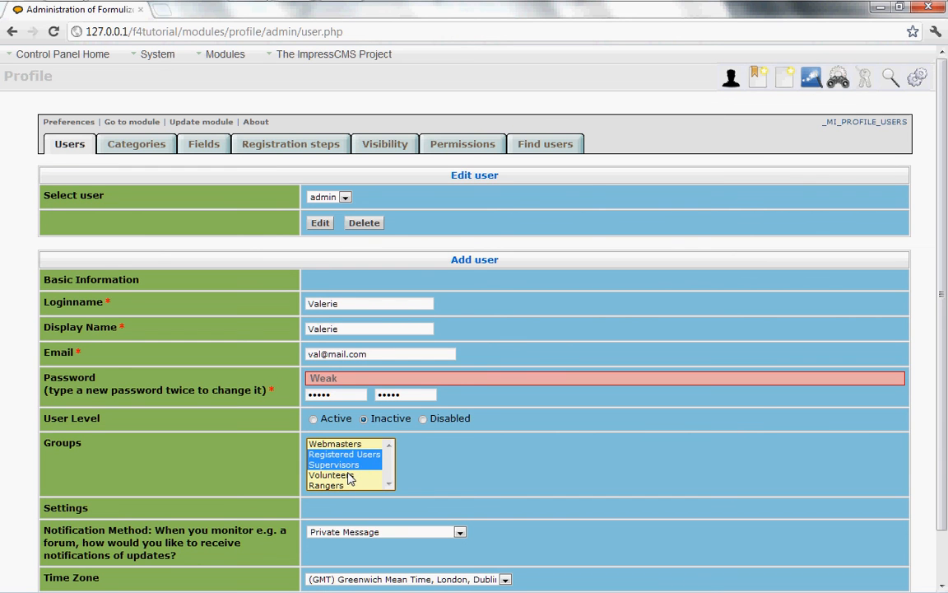
left_click(349, 476)
left_click(346, 444)
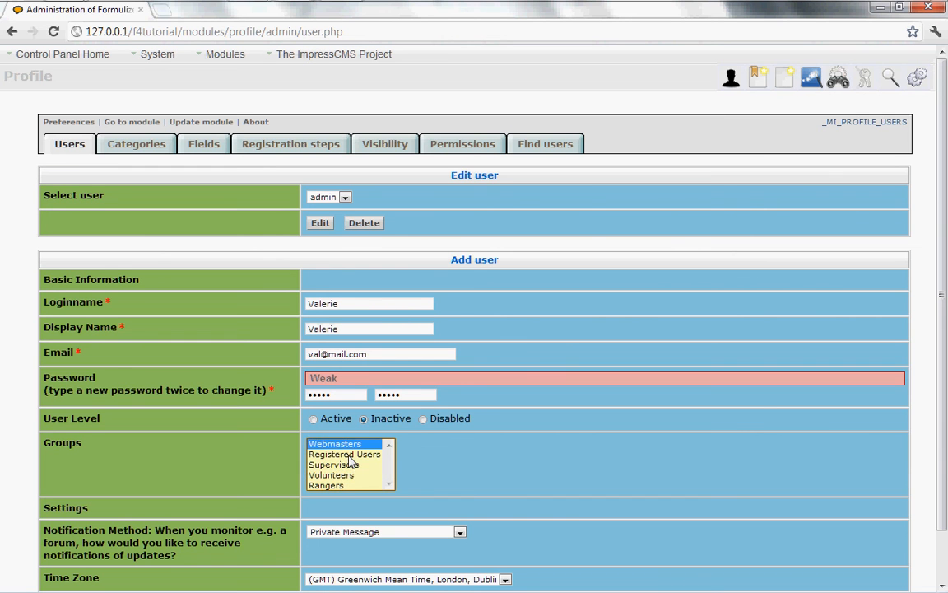
left_click(349, 455)
left_click(349, 476)
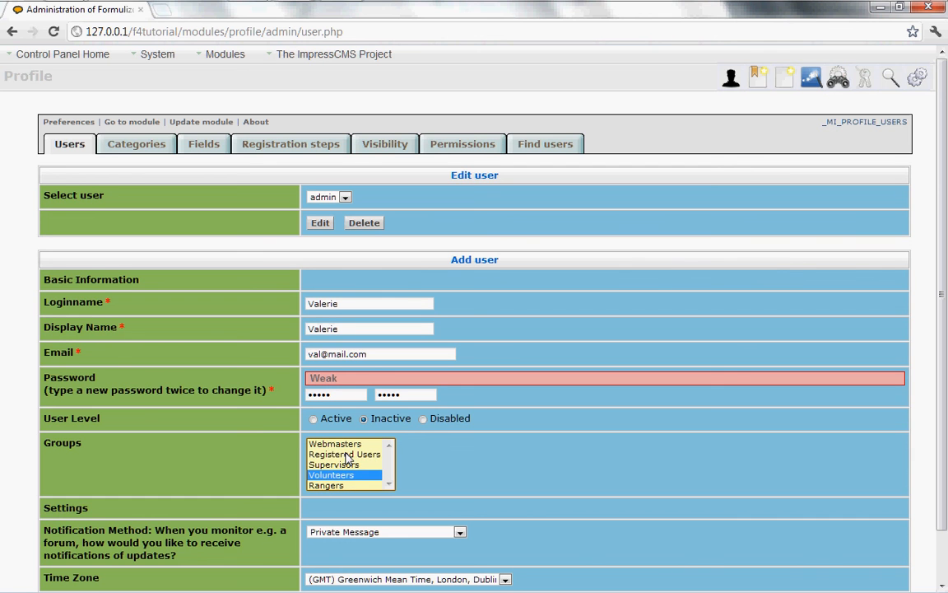
left_click(350, 455, "ctrl")
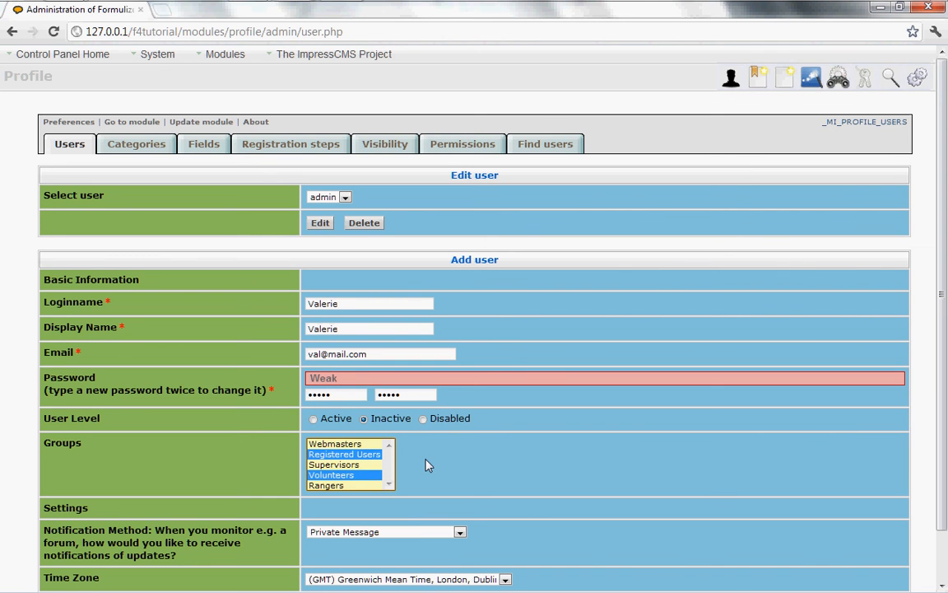
left_click(353, 467)
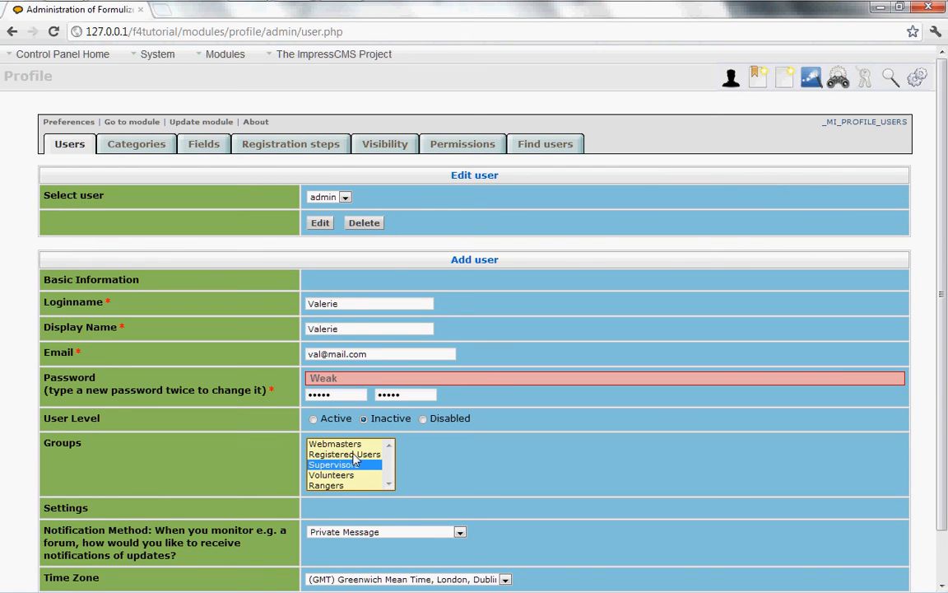
left_click(354, 454)
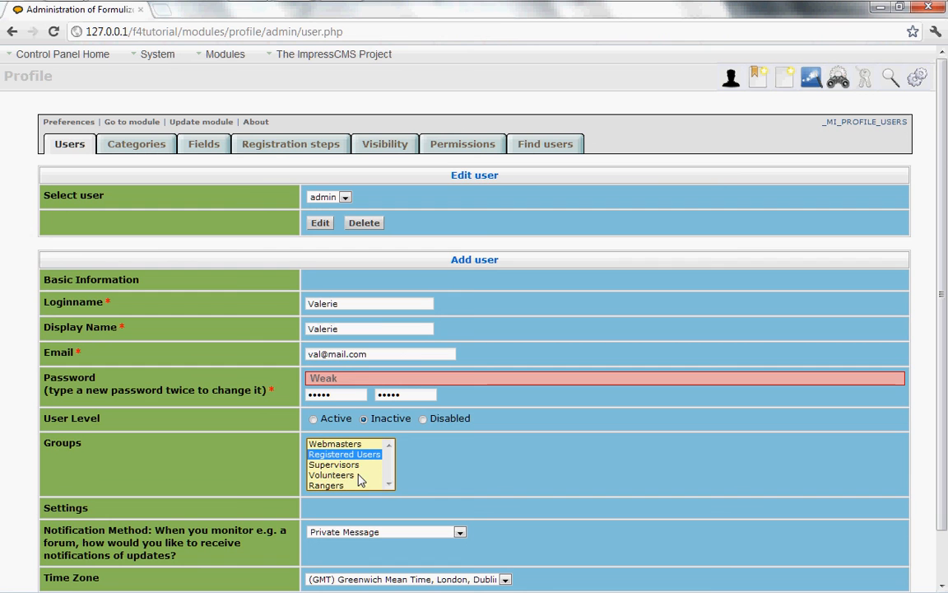
left_click(361, 475, "ctrl")
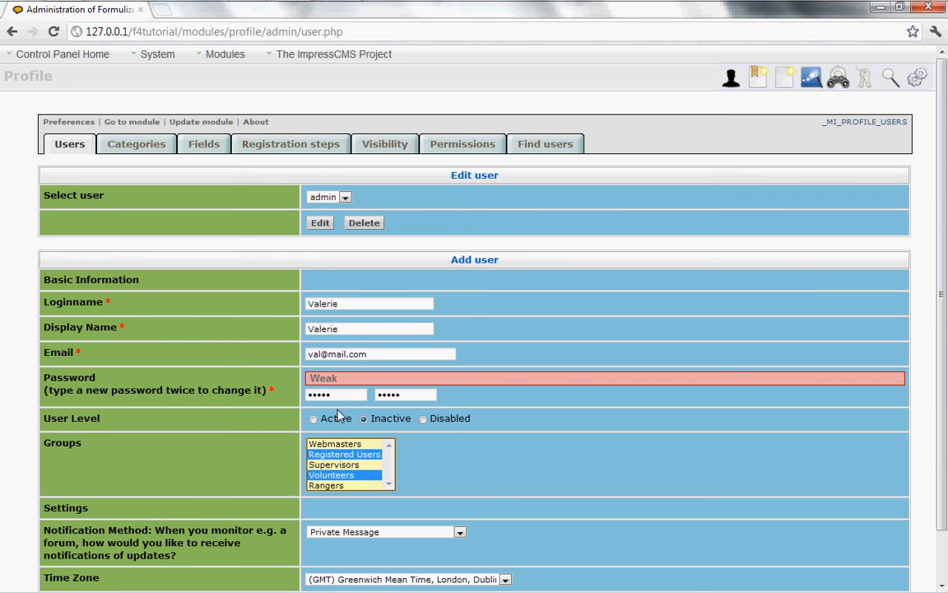
left_click(314, 420)
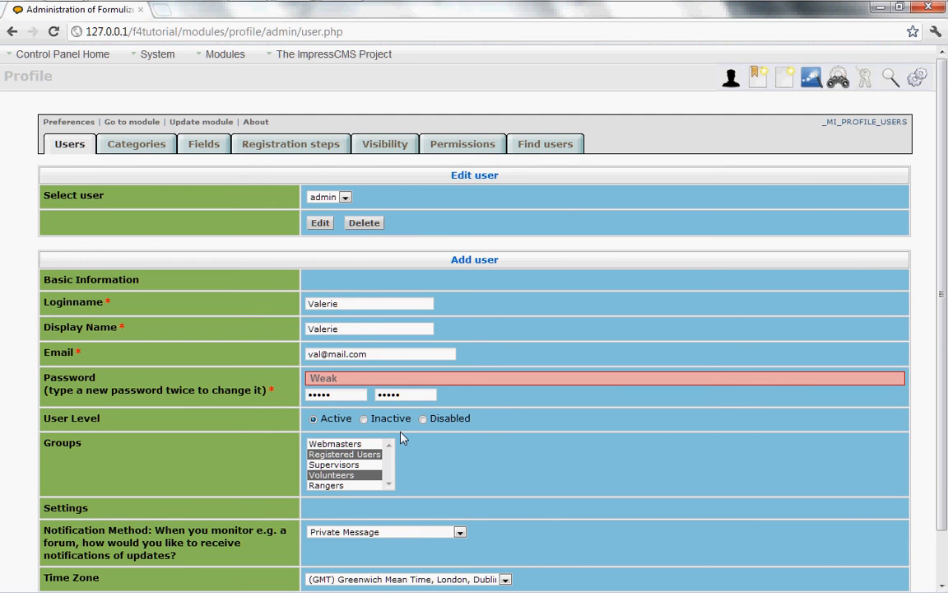
Keep Private Message as the notification method and save the new user
scroll(420, 450, "down", 1)
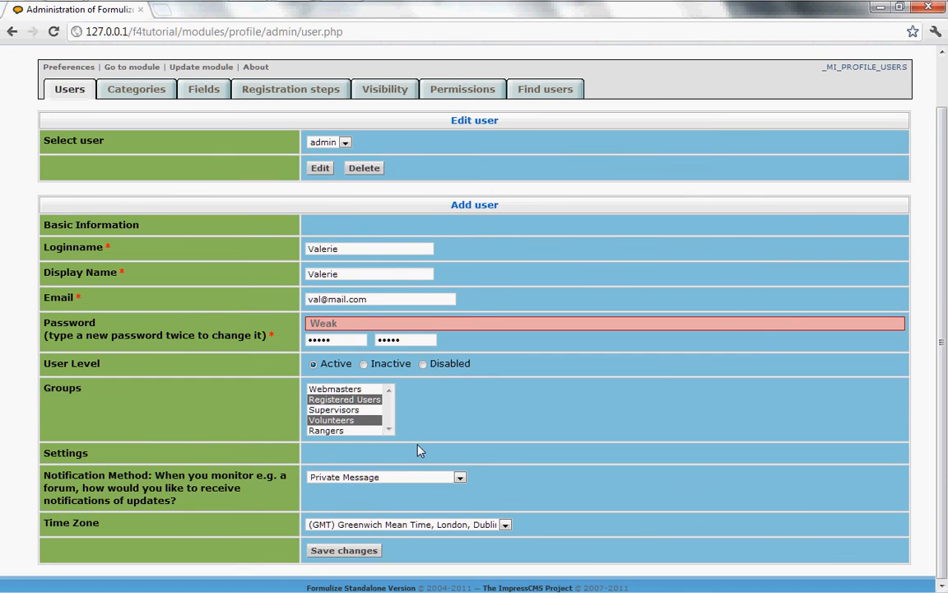
left_click(351, 479)
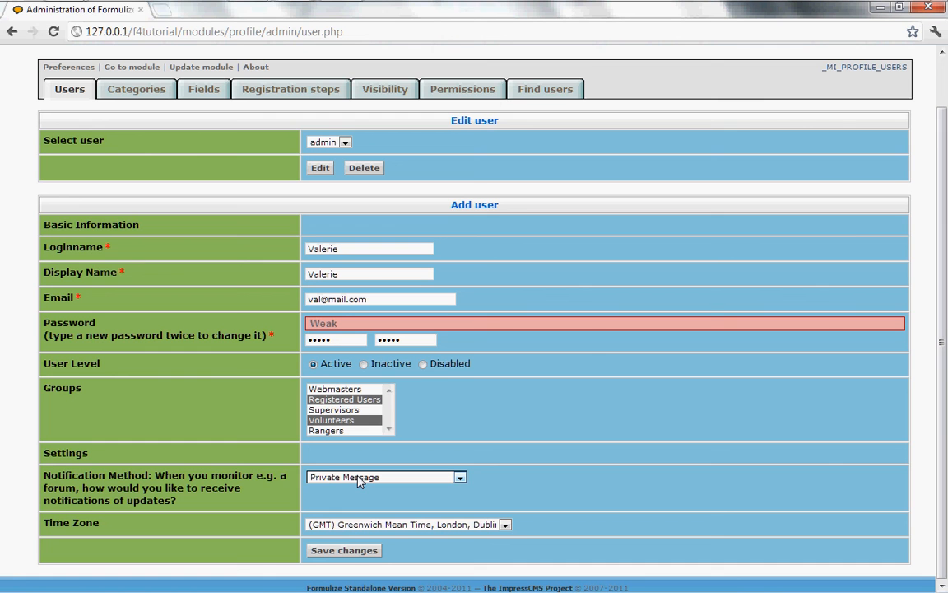
left_click(359, 480)
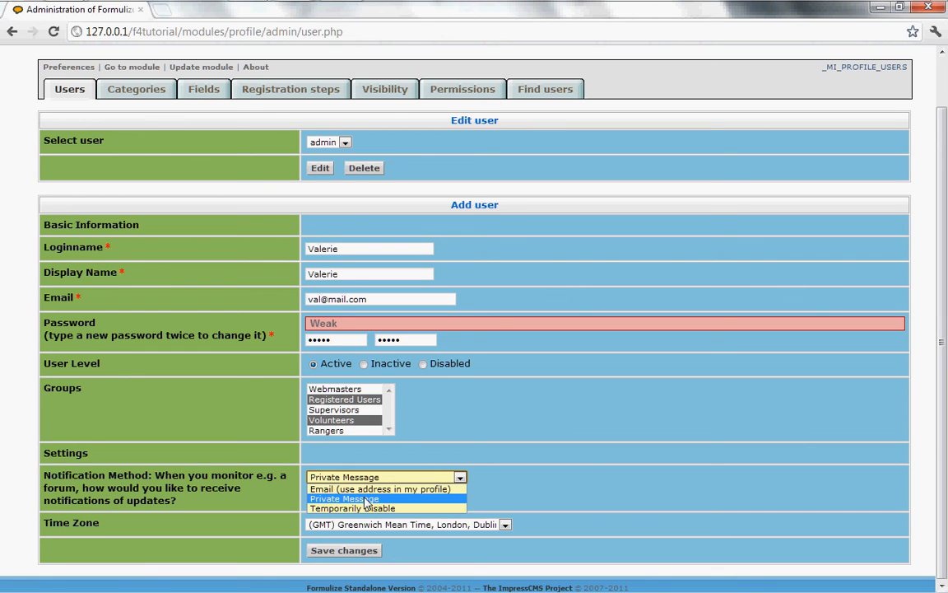
left_click(362, 498)
left_click(493, 481)
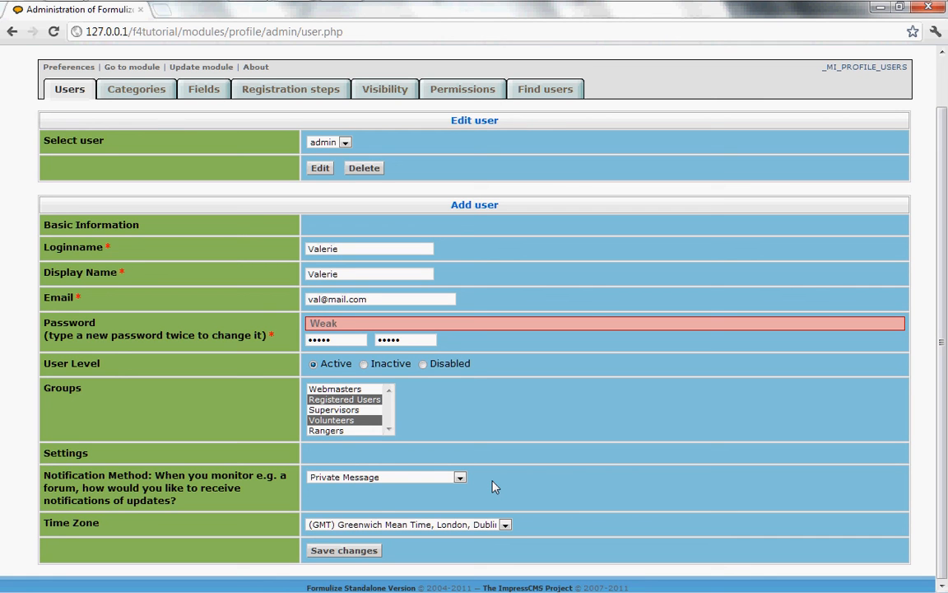
left_click(344, 551)
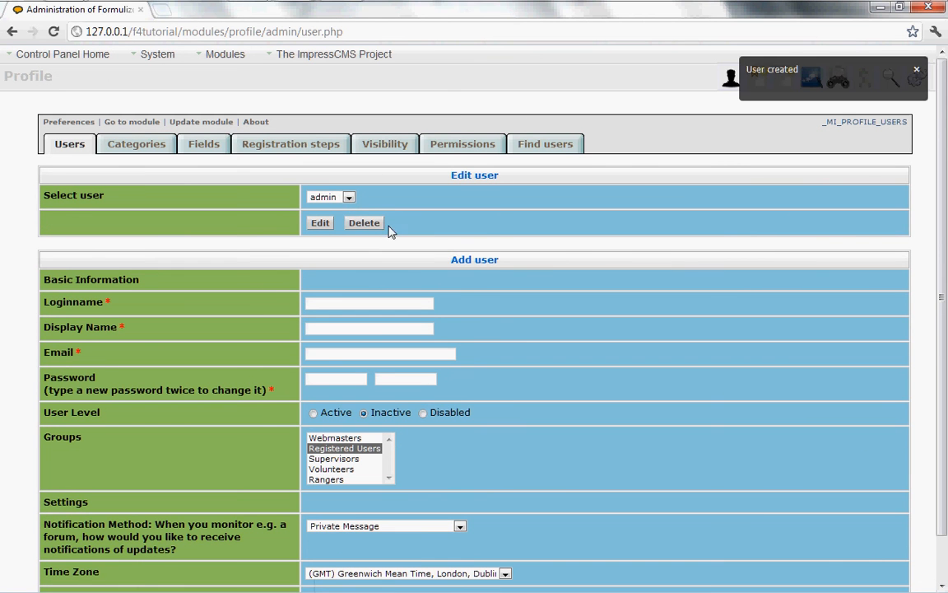
Check the existing users list, then begin entering the second user's login name
left_click(350, 197)
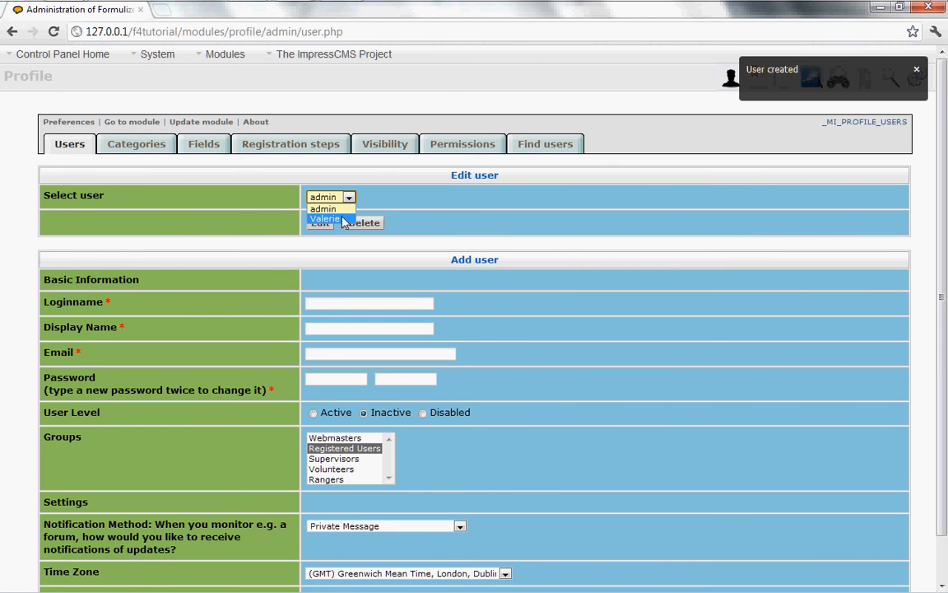
left_click(449, 297)
left_click(352, 303)
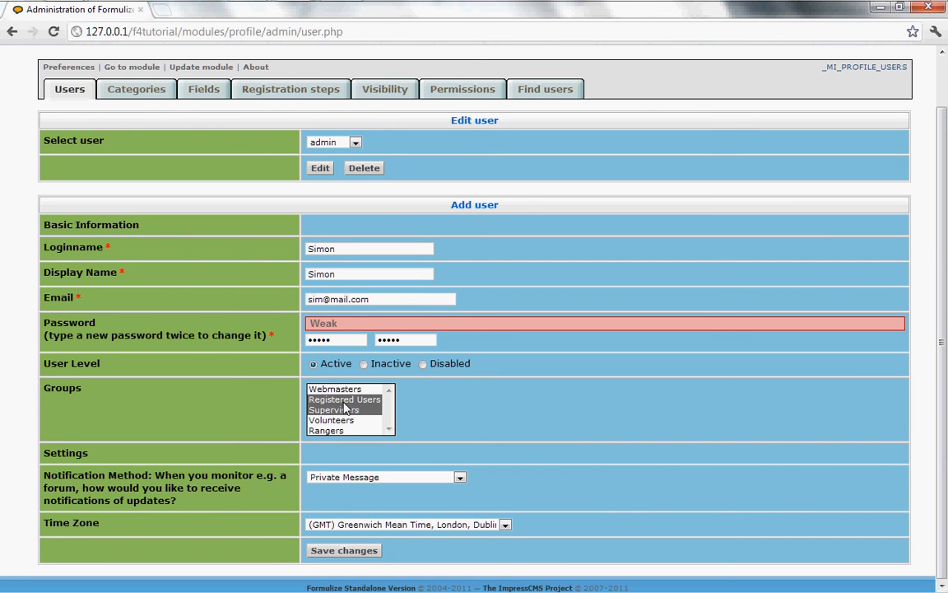
Save the second user and confirm the new account appears in the existing users list
left_click(355, 559)
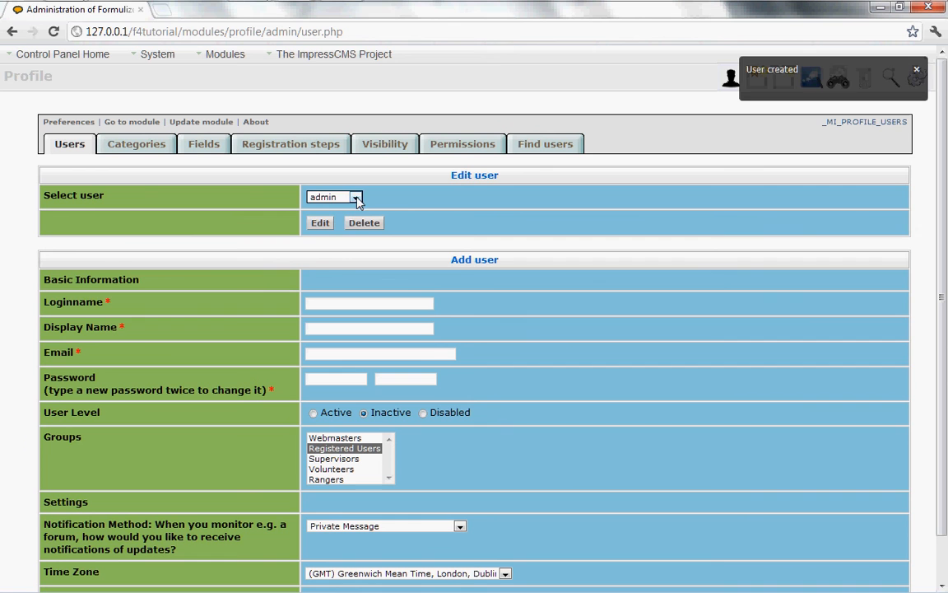
left_click(355, 199)
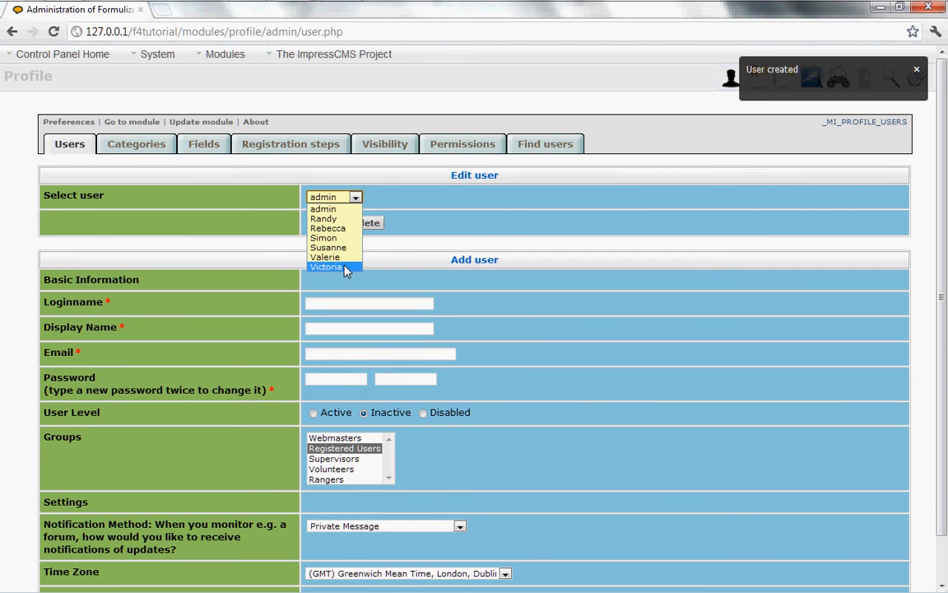
left_click(395, 201)
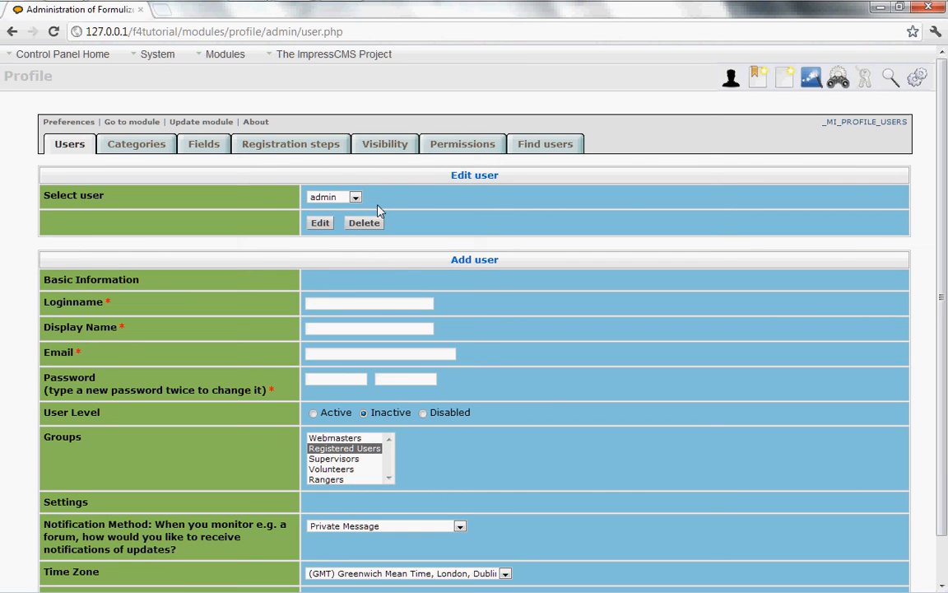